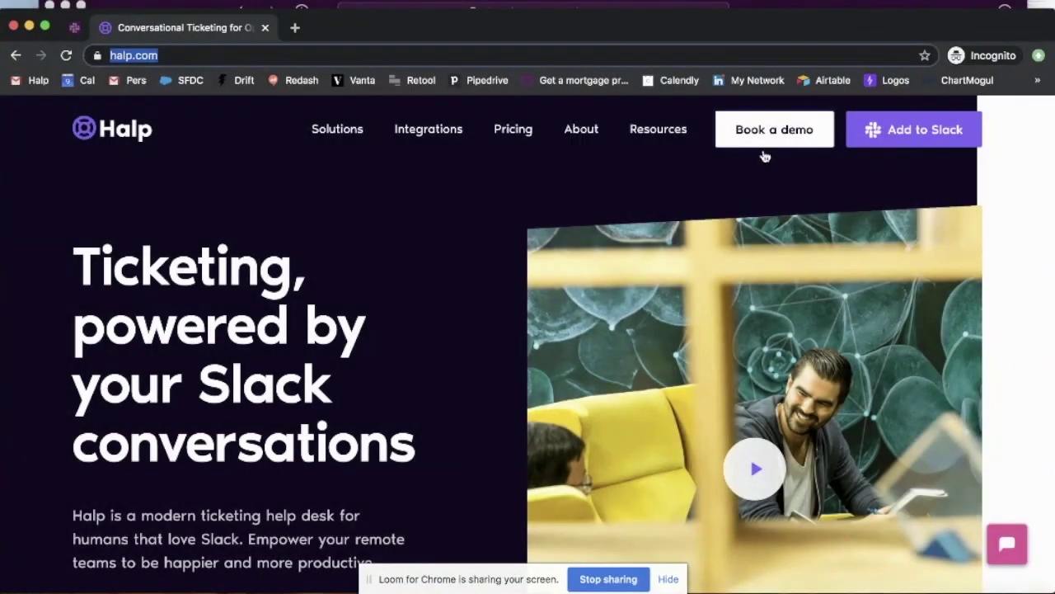
# Step: Add Halp to the Happy to Halp Slack workspace, allowing both of its permission requests
pyautogui.click(946, 134)
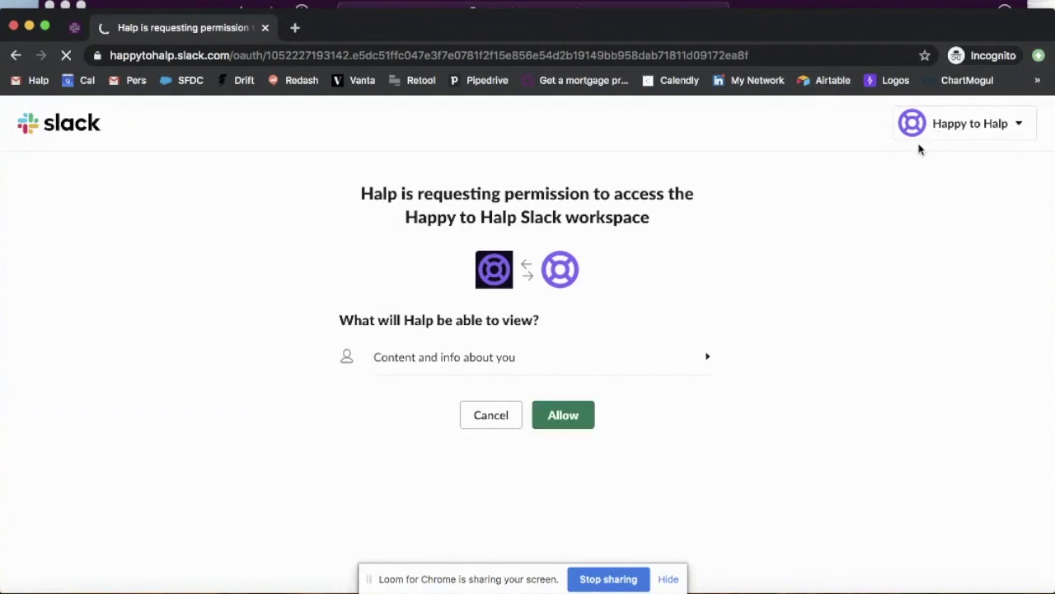
pyautogui.click(564, 416)
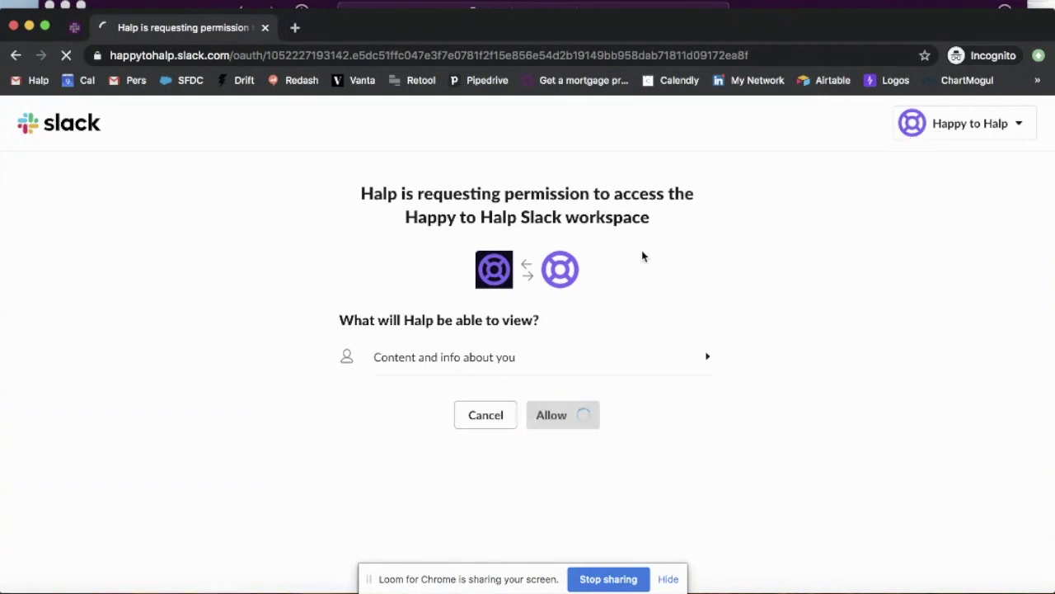
pyautogui.scroll(-4, 643, 247)
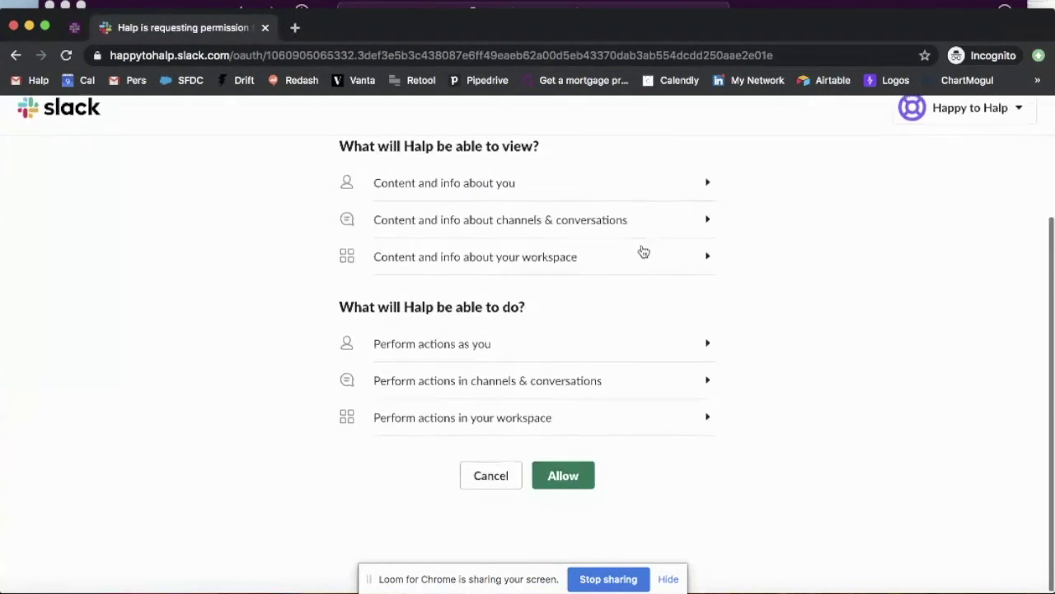
pyautogui.click(559, 490)
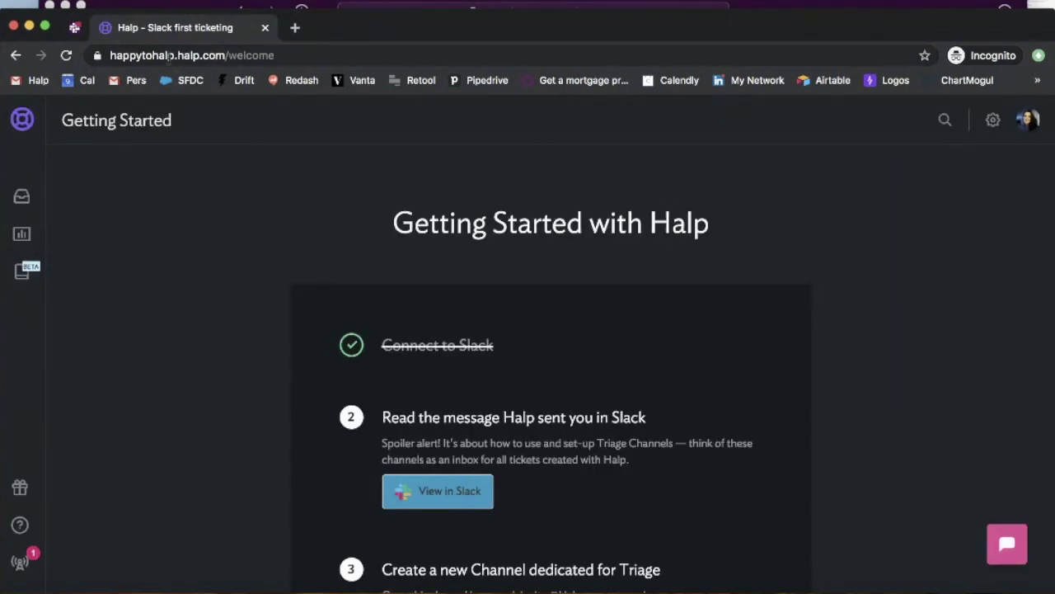
# Step: Switch to Slack, read Halp's welcome message and create a private channel named it-triage
pyautogui.press('super+Tab')
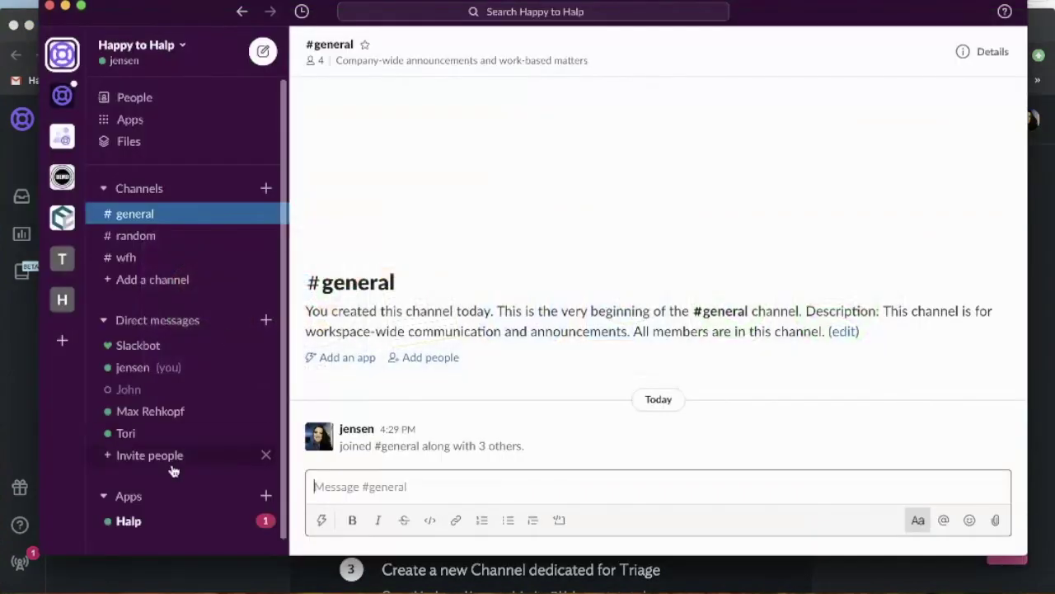
pyautogui.click(132, 520)
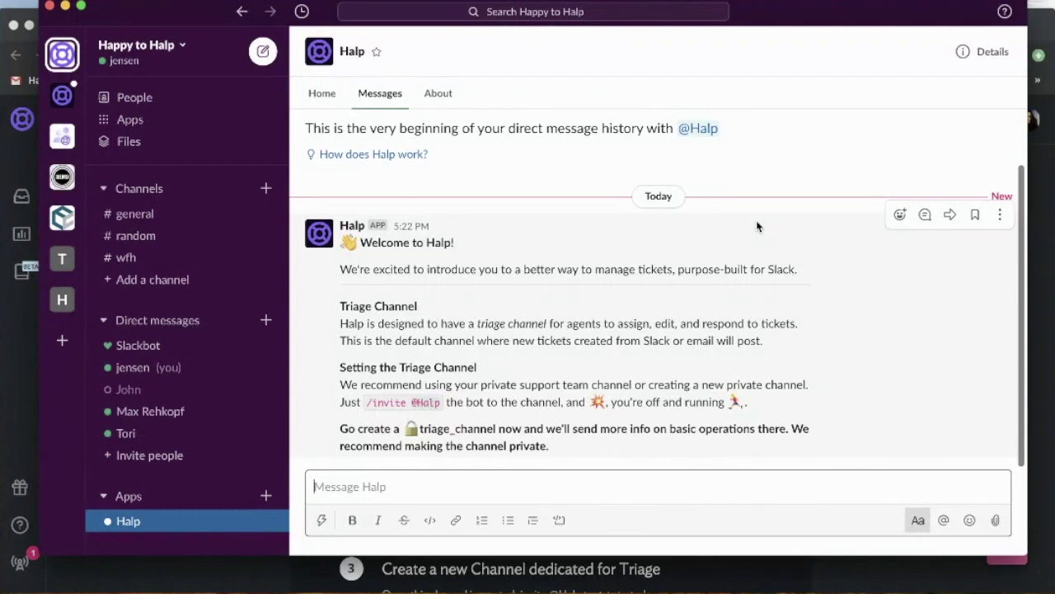
pyautogui.click(265, 188)
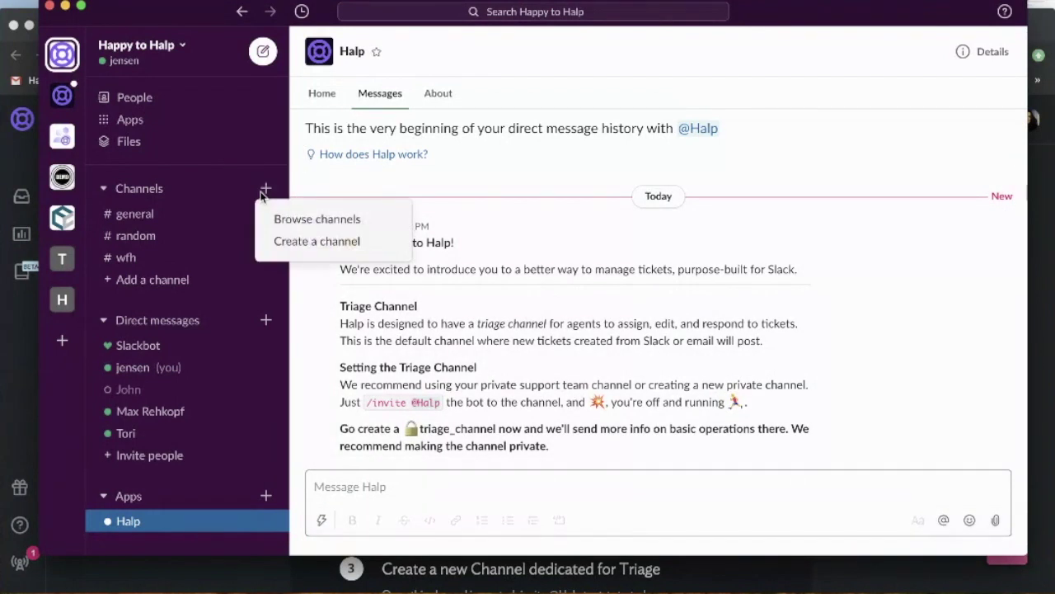
pyautogui.click(291, 246)
pyautogui.click(693, 376)
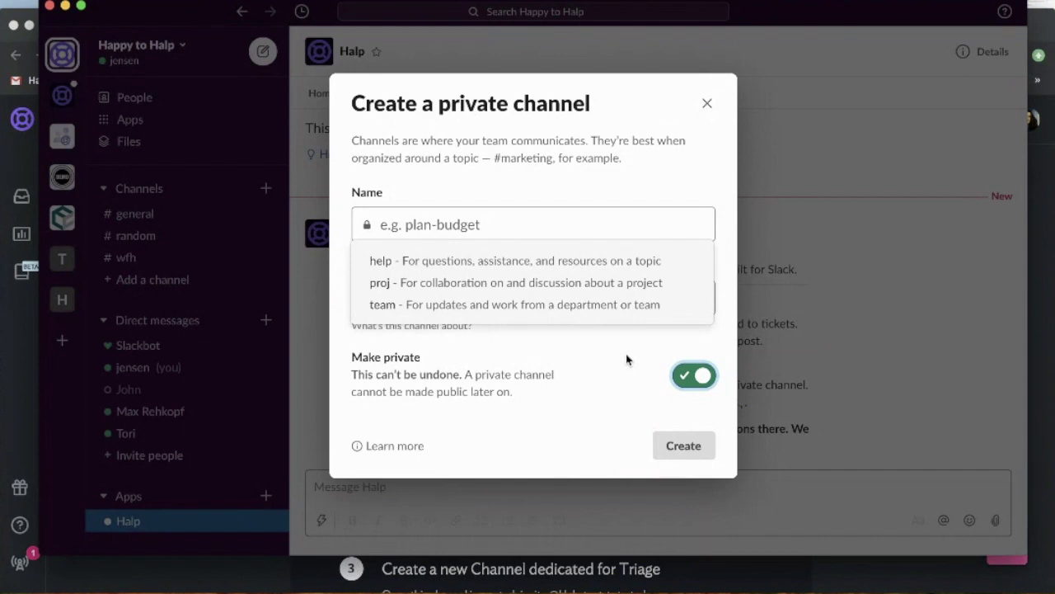
pyautogui.click(611, 225)
pyautogui.write('it-triage')
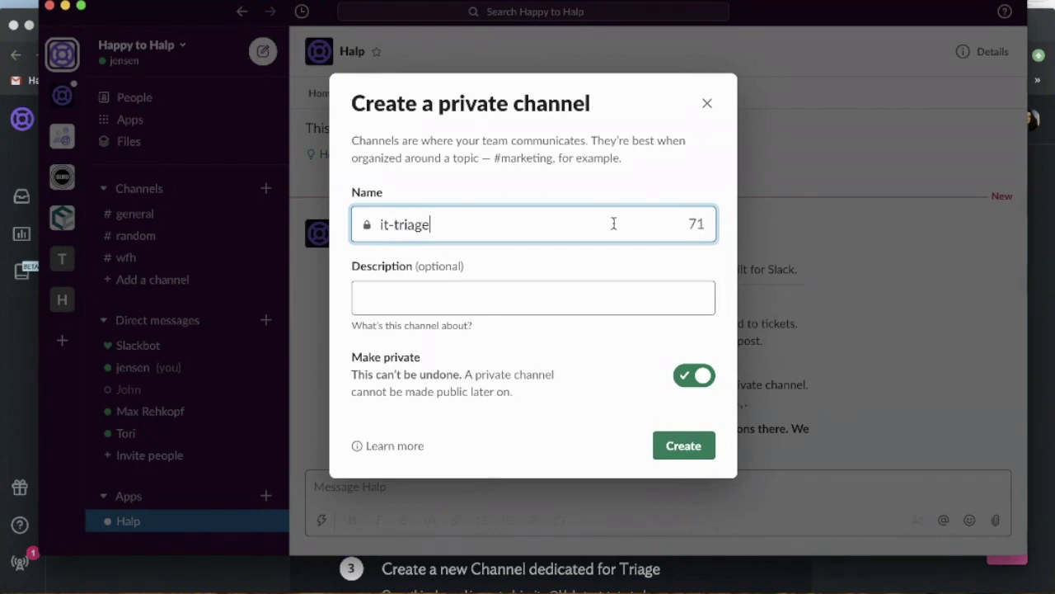
pyautogui.click(695, 439)
pyautogui.click(382, 486)
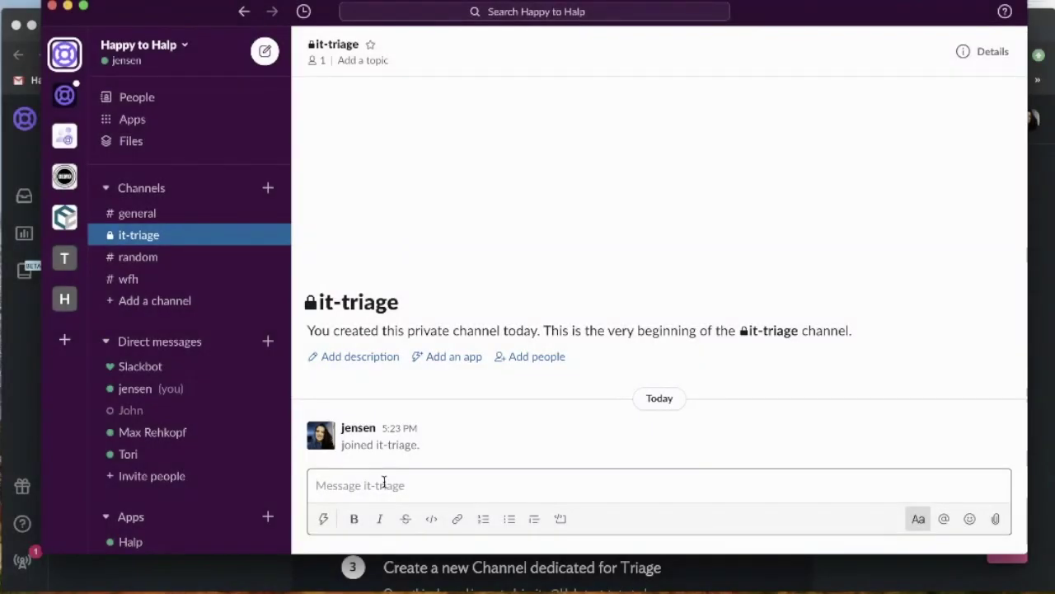
pyautogui.write('/invite @Halp')
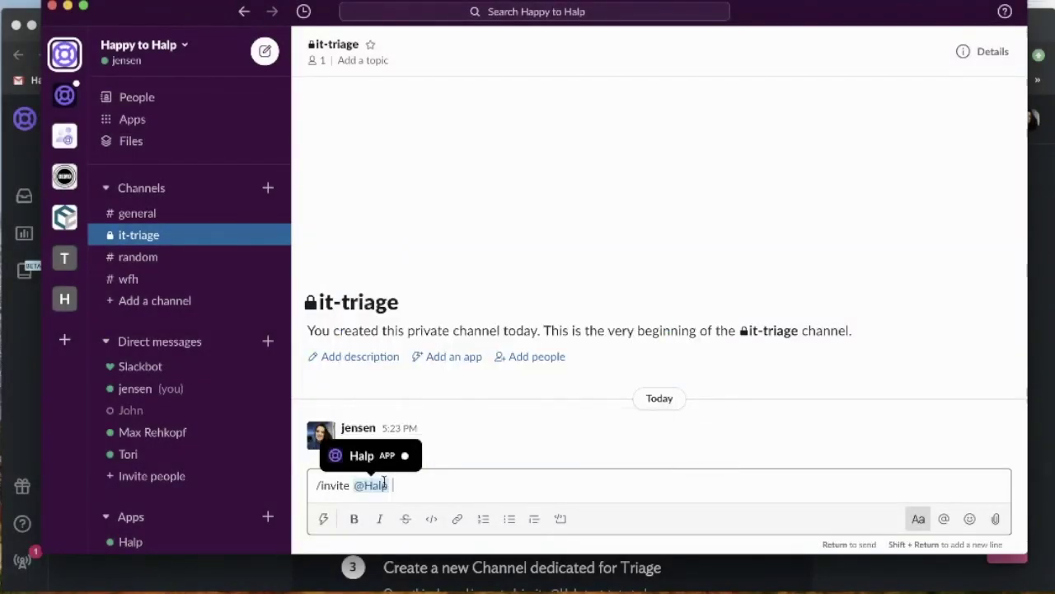
pyautogui.press('Return')
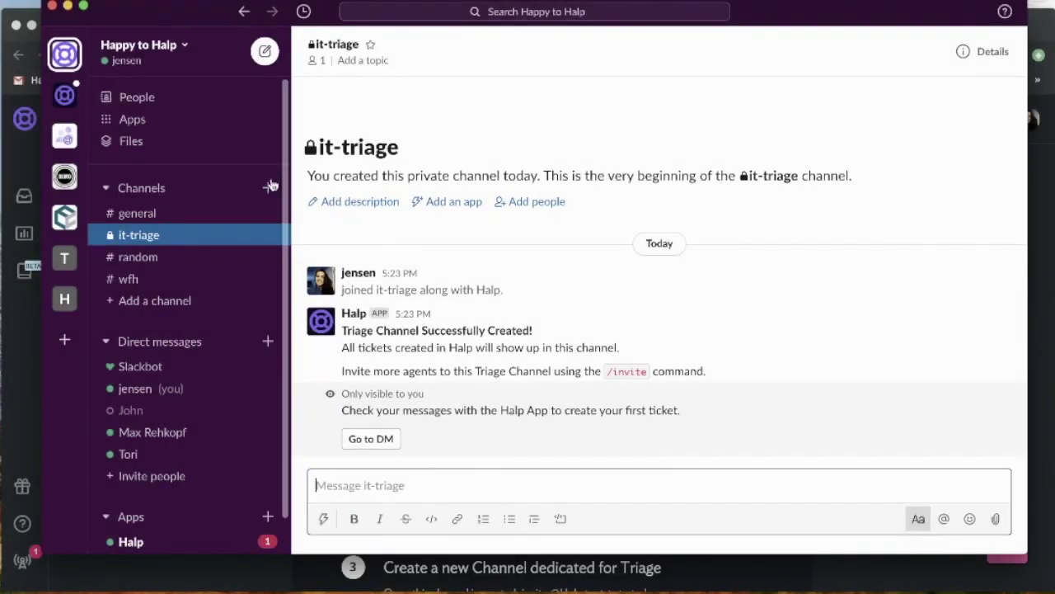
# Step: Create a public channel named ask-it with all members of Happy to Halp added and new joiners added automatically
pyautogui.click(272, 188)
pyautogui.click(284, 239)
pyautogui.write('ask-it')
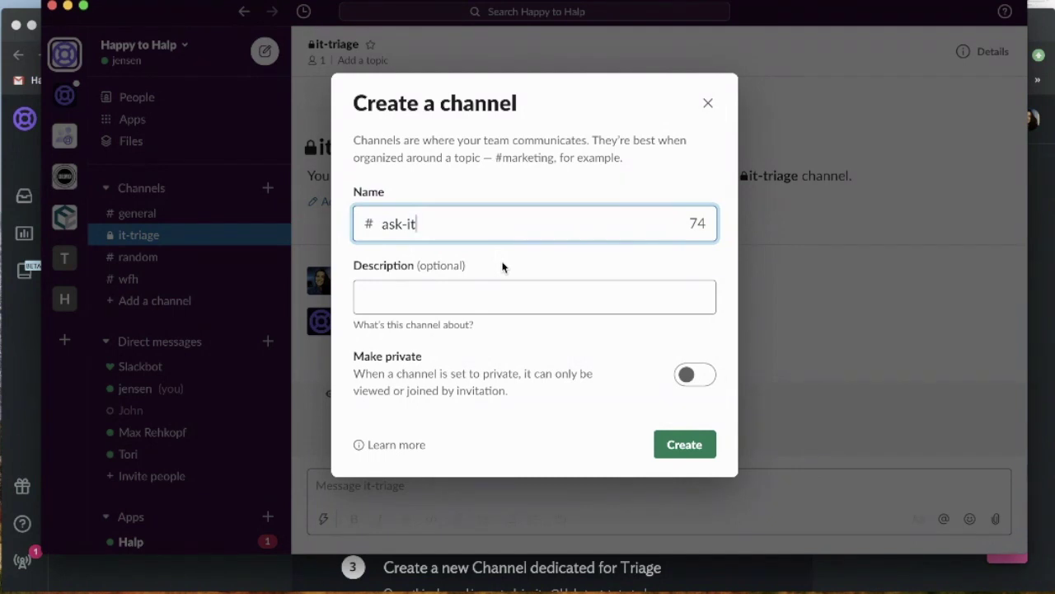
pyautogui.click(696, 447)
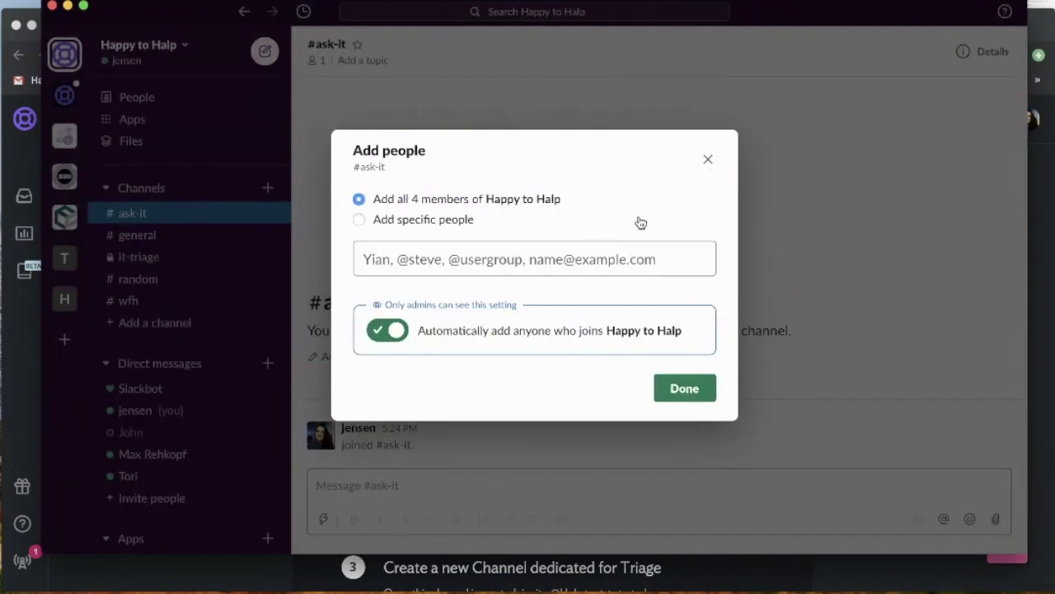
pyautogui.click(684, 388)
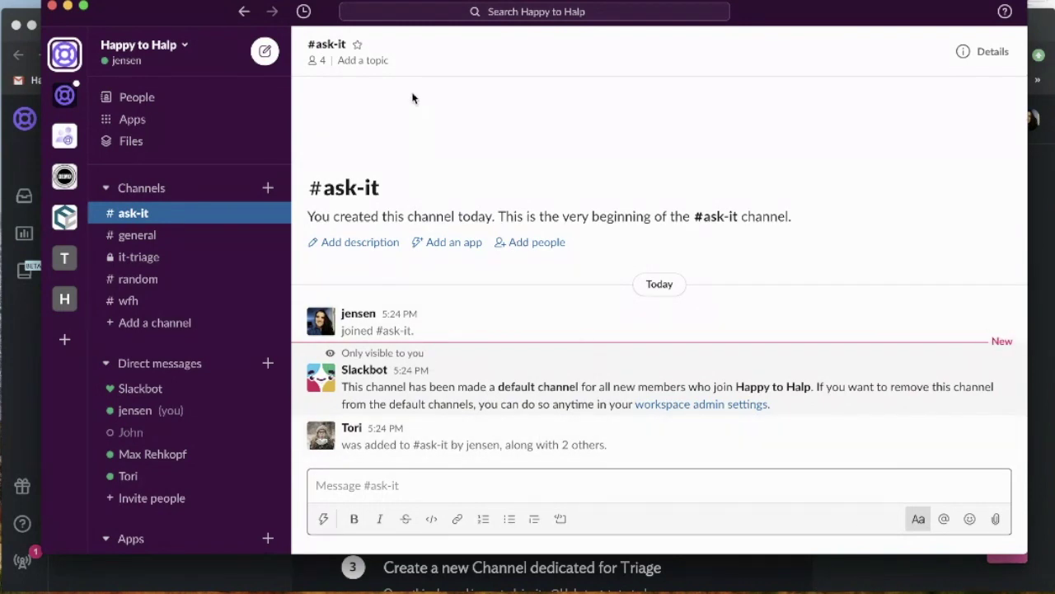
pyautogui.write('/invite')
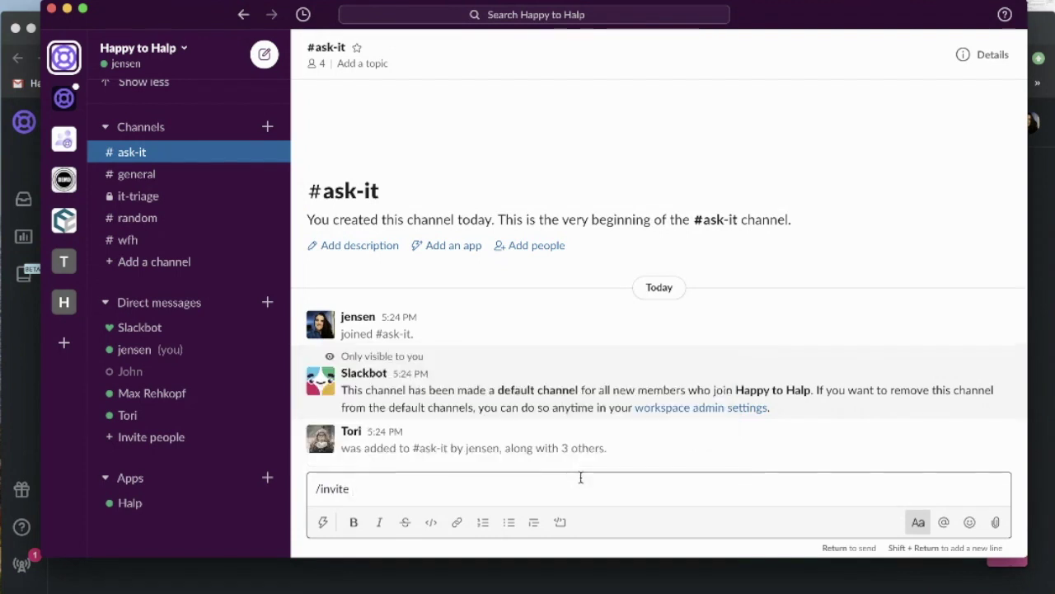
pyautogui.write(' @hal')
pyautogui.press('Return')
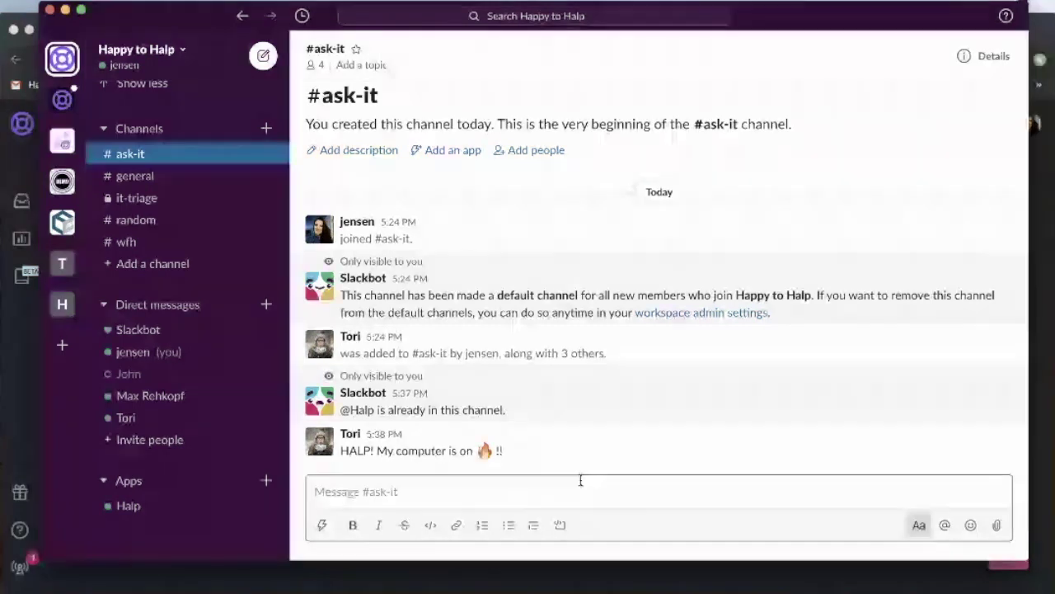
# Step: Turn the "HALP! My computer is on fire" message into a ticket with the ticket emoji reaction and open its reply thread
pyautogui.moveTo(897, 429)
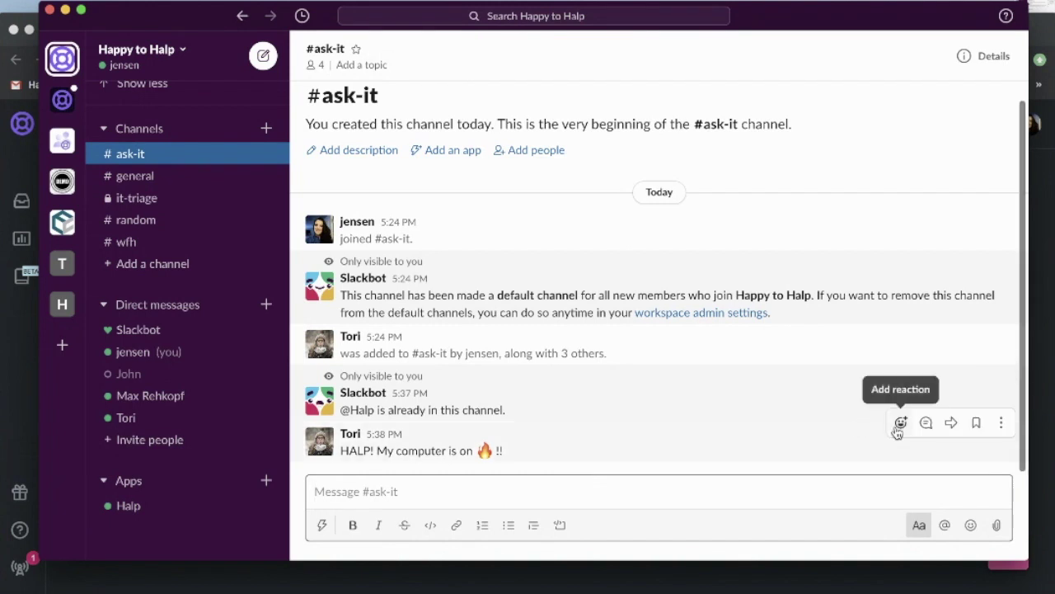
pyautogui.click(899, 423)
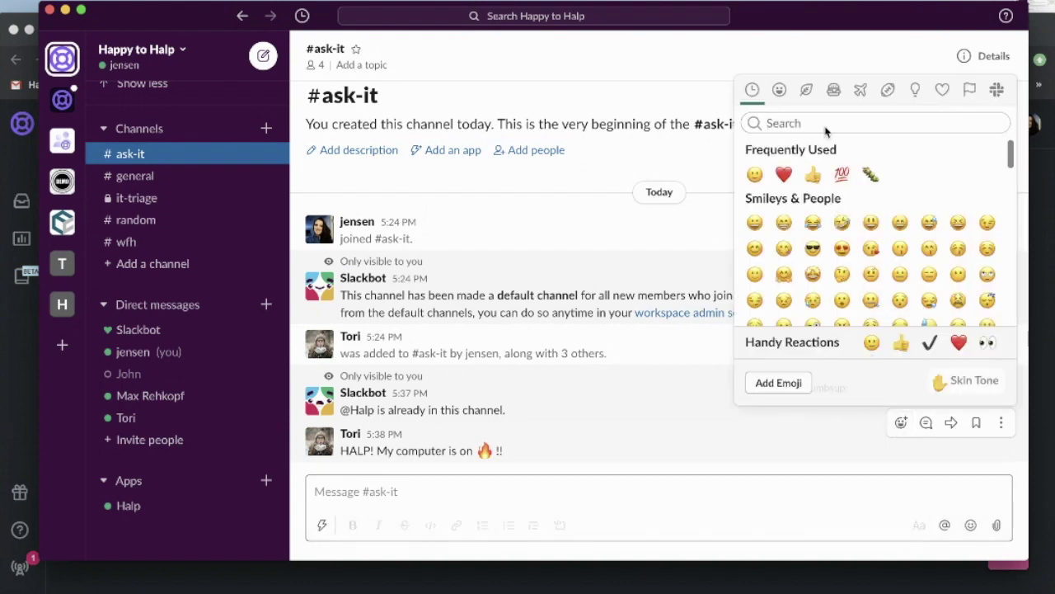
pyautogui.write('fire')
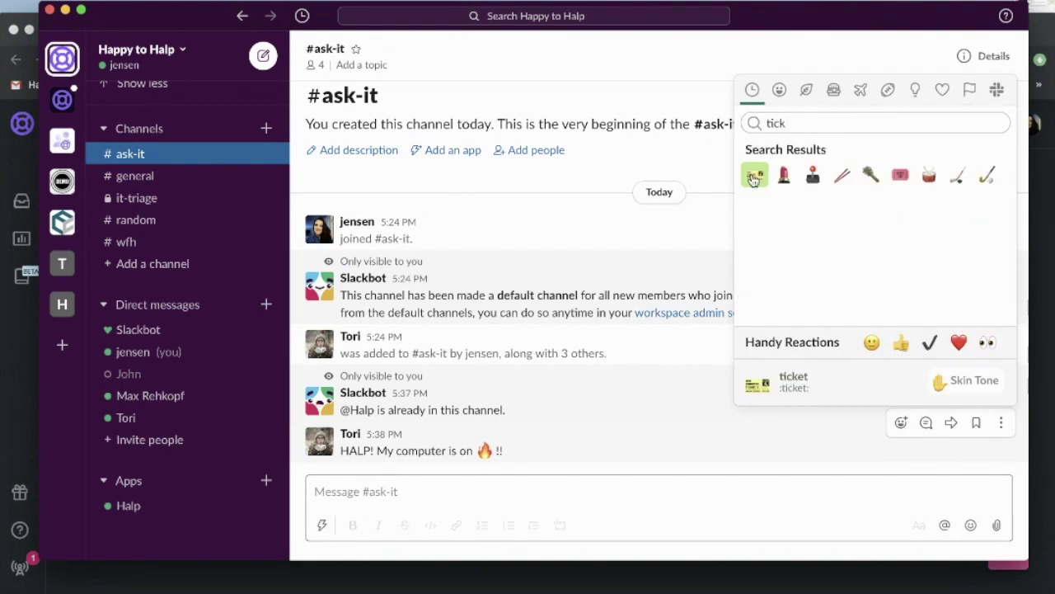
pyautogui.click(752, 174)
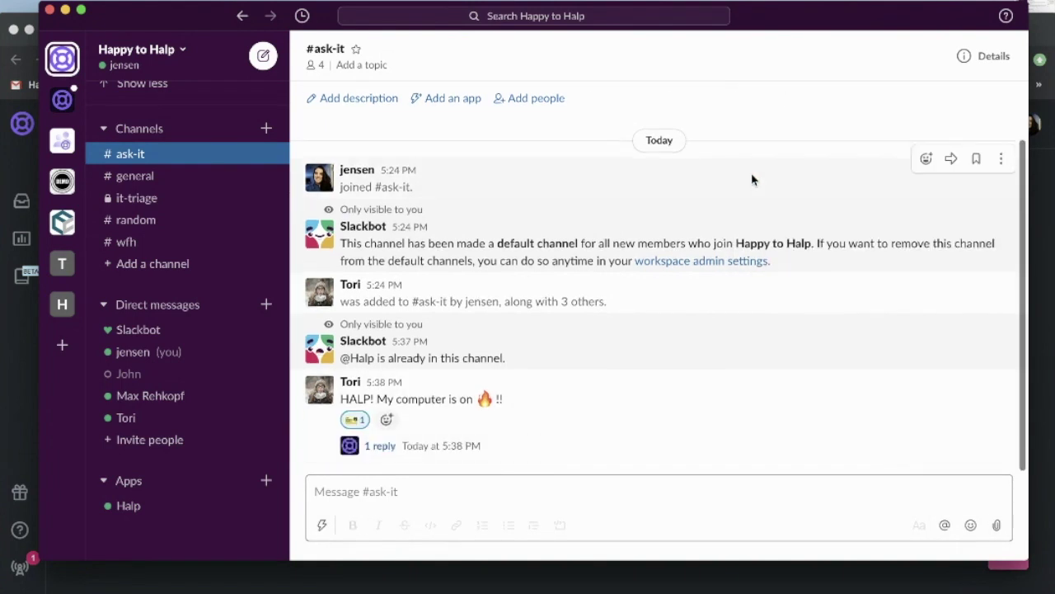
pyautogui.click(382, 446)
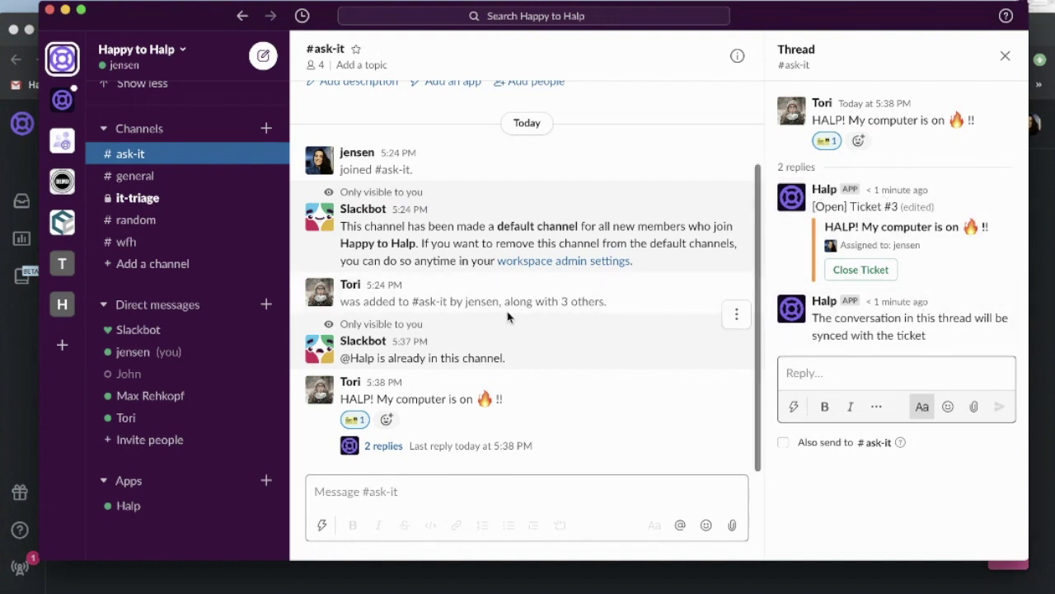
# Step: In the it-triage channel, edit the new ticket to set its category to Hardware and save it
pyautogui.click(151, 199)
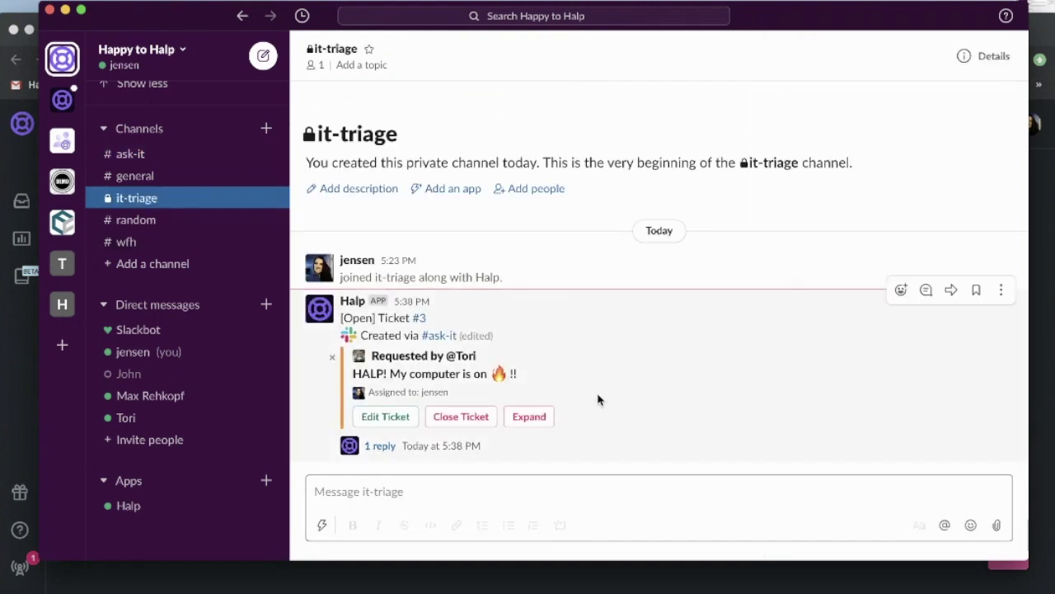
pyautogui.click(393, 420)
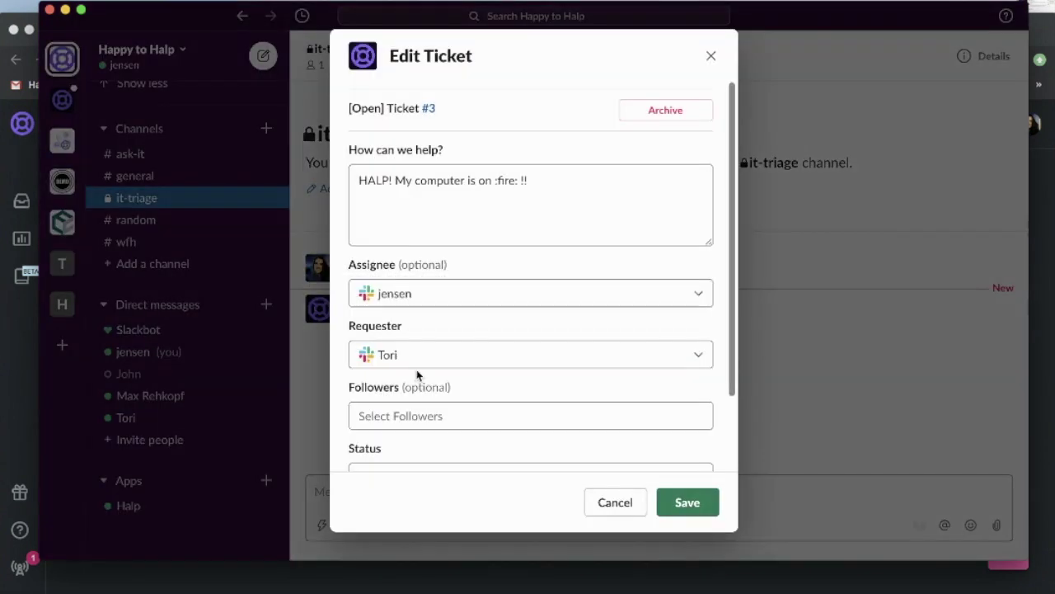
pyautogui.scroll(-3, 417, 372)
pyautogui.click(410, 446)
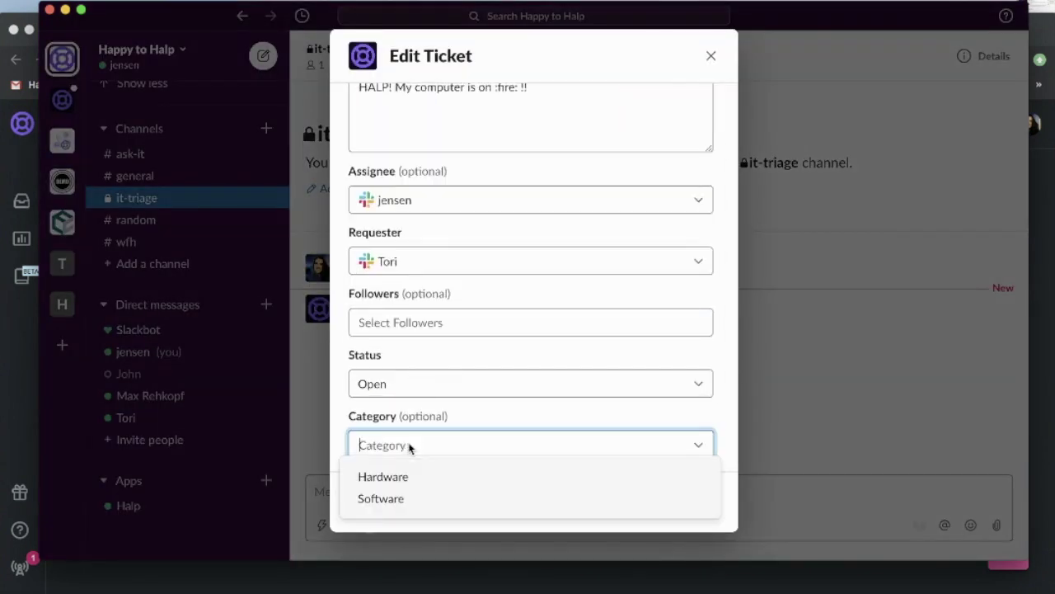
pyautogui.click(406, 475)
pyautogui.click(688, 498)
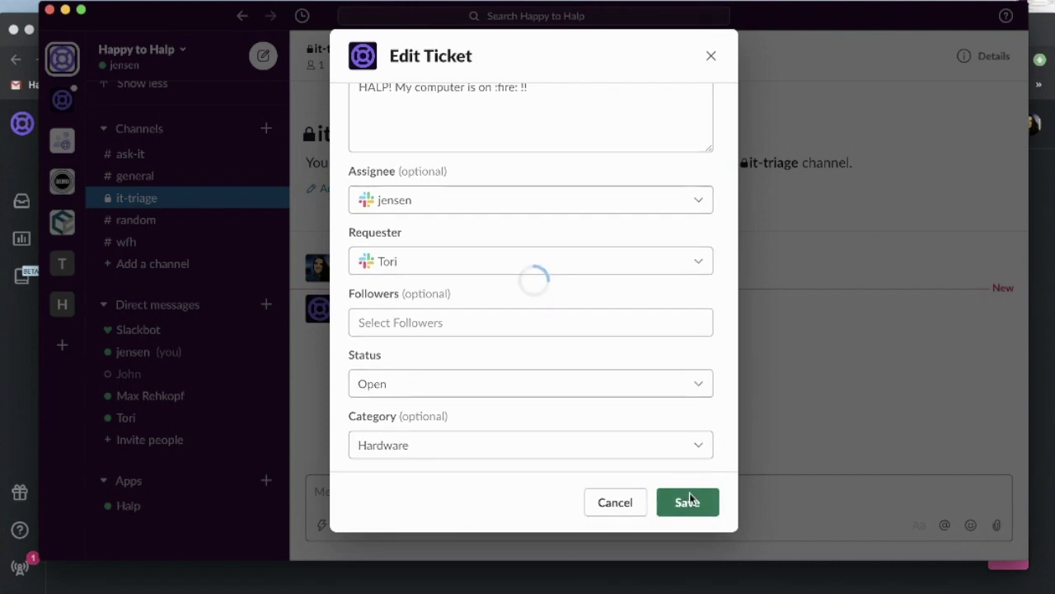
# Step: Reply in the ticket's thread, greeting the requester by name and asking "Did you try throwing some water on it" with a water emoji
pyautogui.click(453, 446)
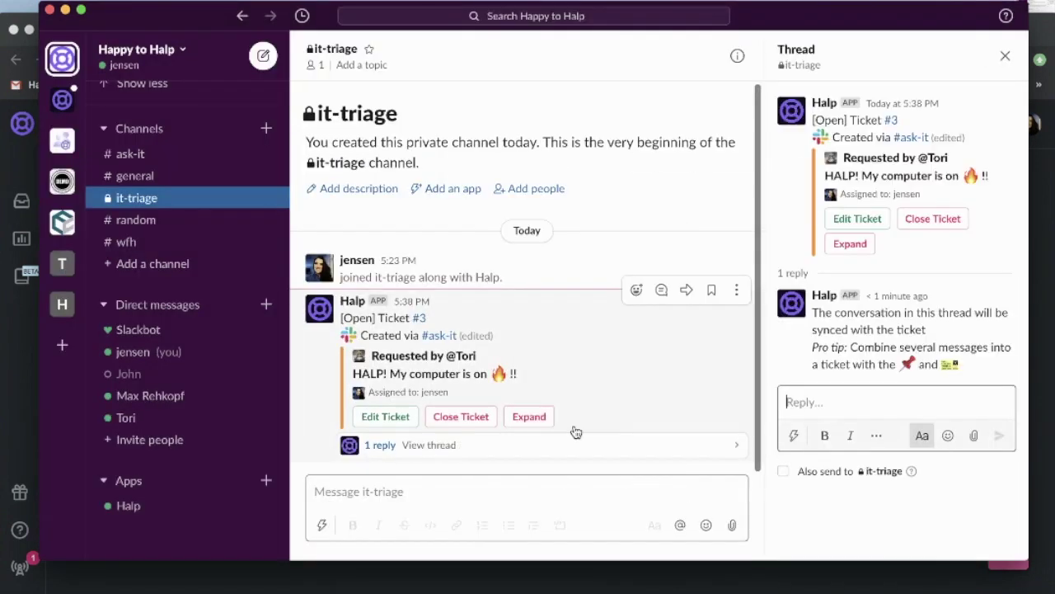
pyautogui.write('Hey Tori! Did you ')
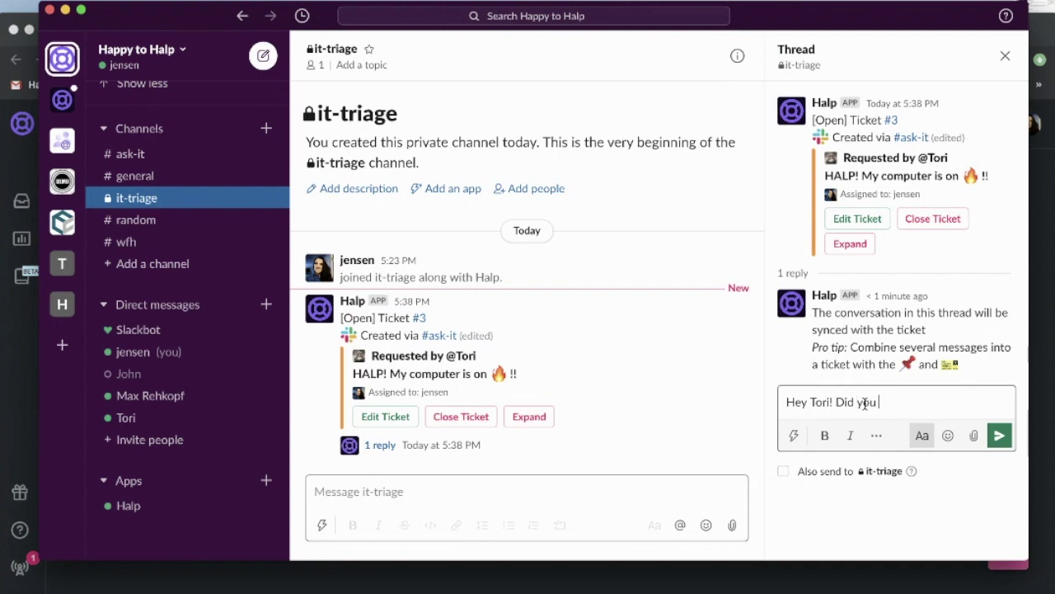
pyautogui.write('try throwing some water on it')
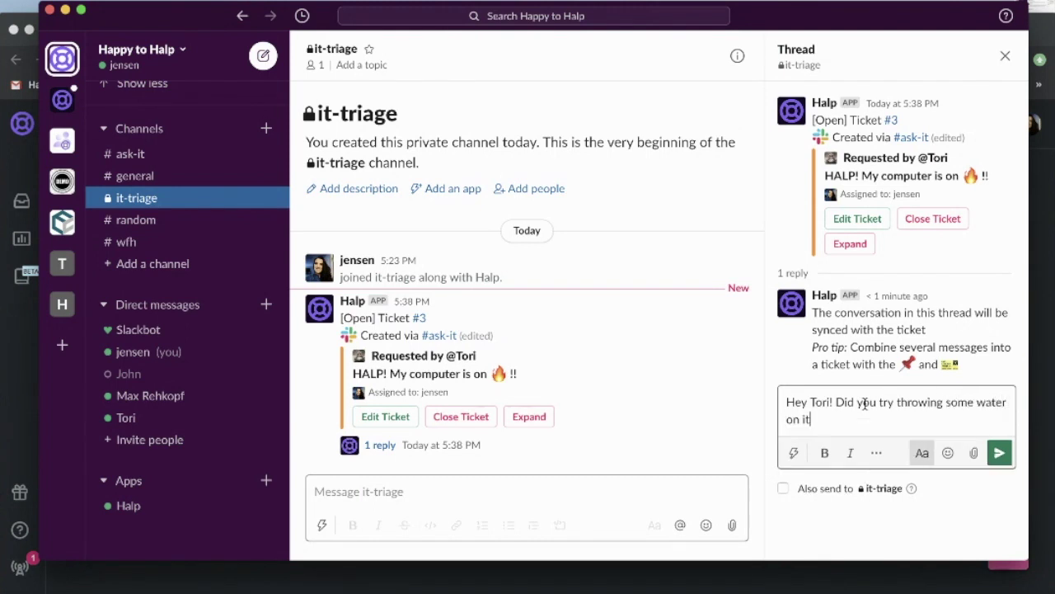
pyautogui.write(' :water')
pyautogui.press('Return')
pyautogui.press('Return')
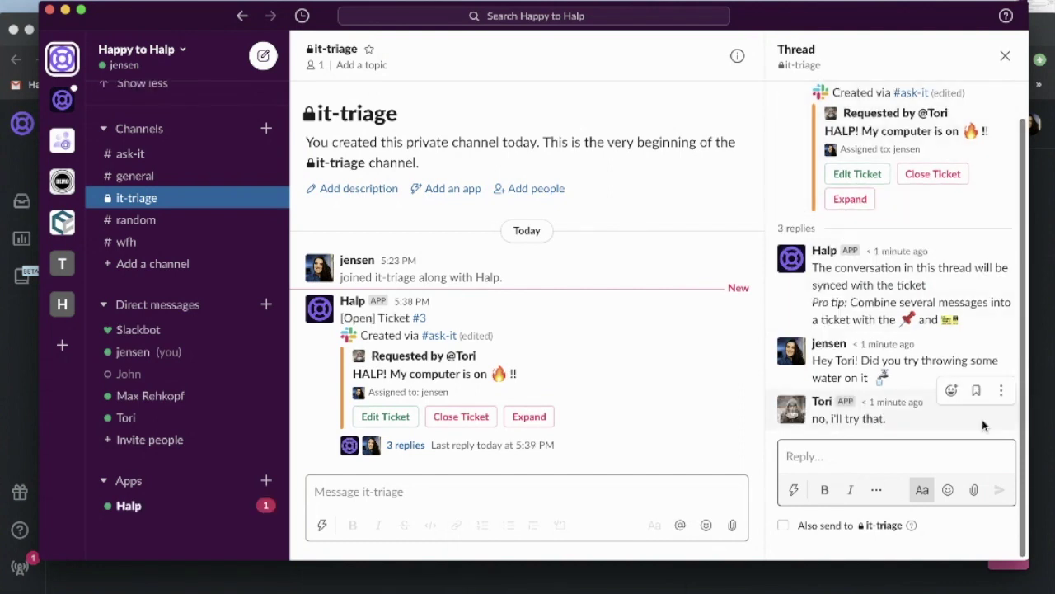
# Step: Add a thumbs-up reaction to the requester's "It worked!" reply and close the ticket
pyautogui.click(951, 390)
pyautogui.click(814, 144)
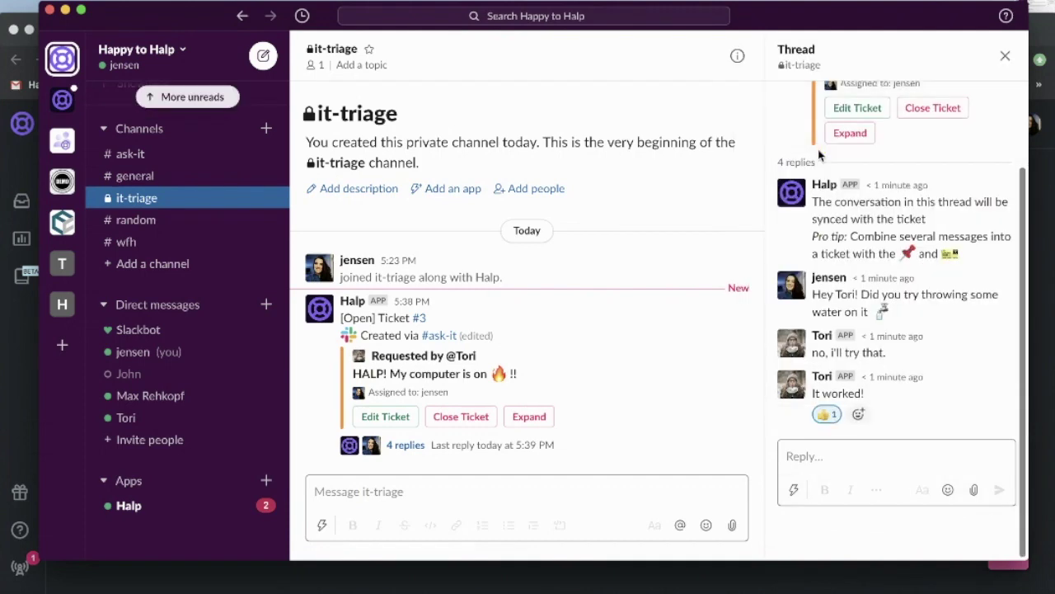
pyautogui.click(921, 112)
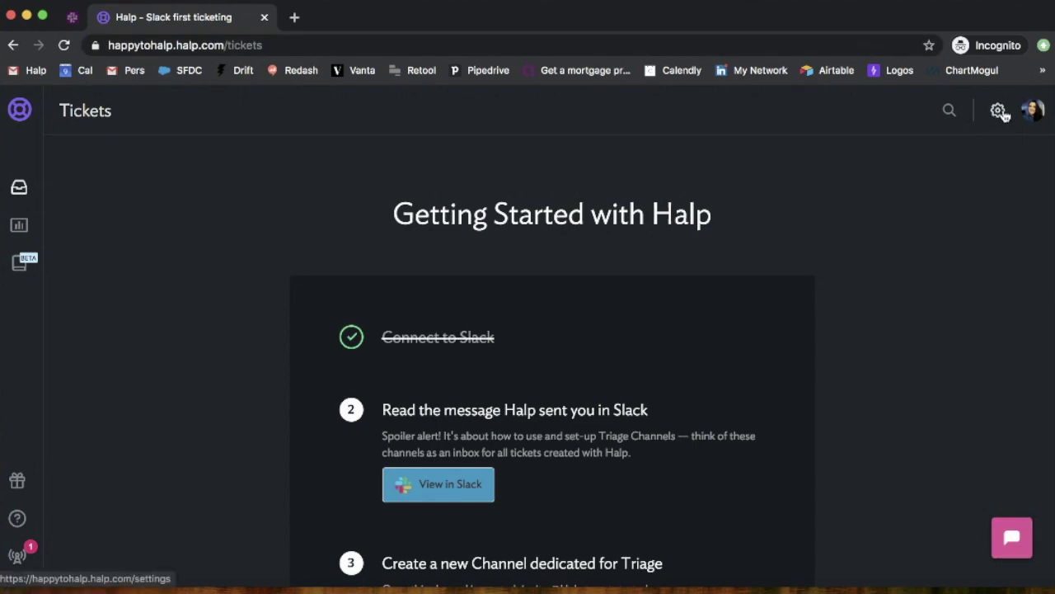
# Step: In Halp's web settings, open the Recipe Builder and highlight the first recipe's description to examine it
pyautogui.click(998, 111)
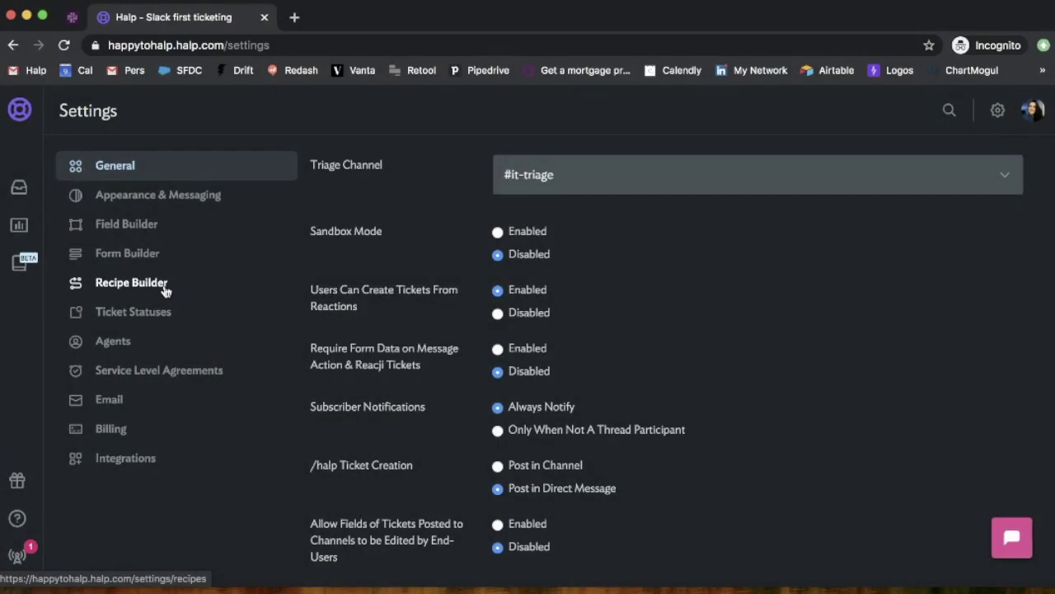
pyautogui.click(164, 288)
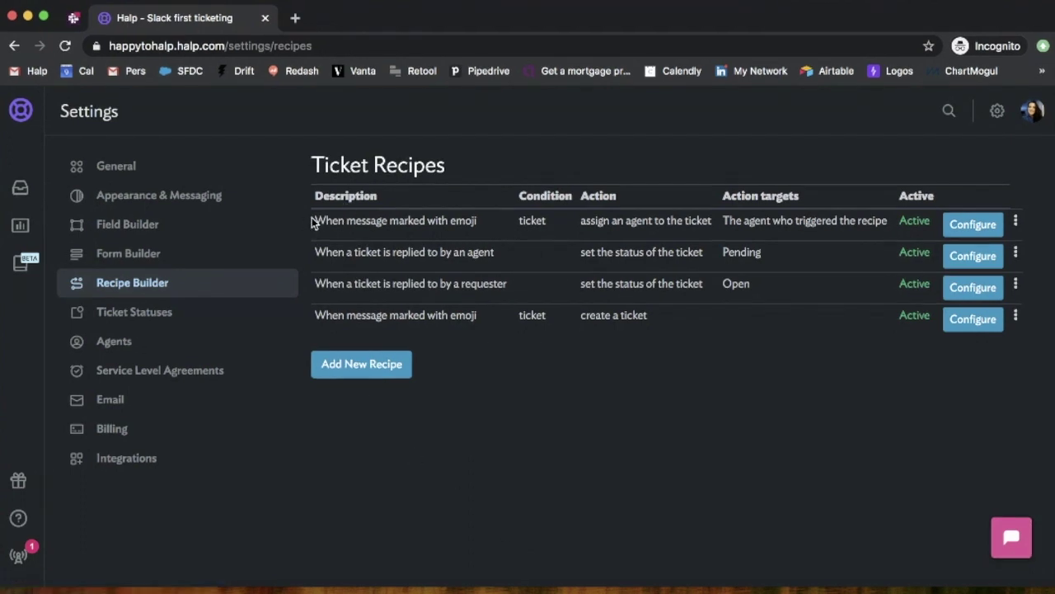
pyautogui.moveTo(313, 221); pyautogui.dragTo(485, 216)
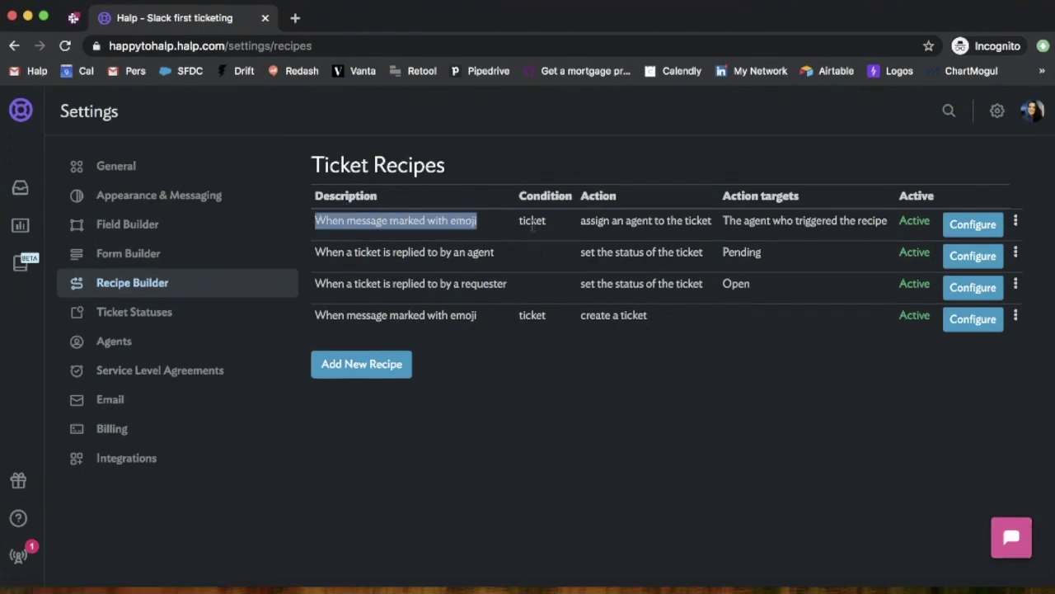
# Step: Highlight the first recipe's action and target, plus the description of the recipe that creates a ticket, to examine them
pyautogui.moveTo(577, 223); pyautogui.dragTo(858, 233)
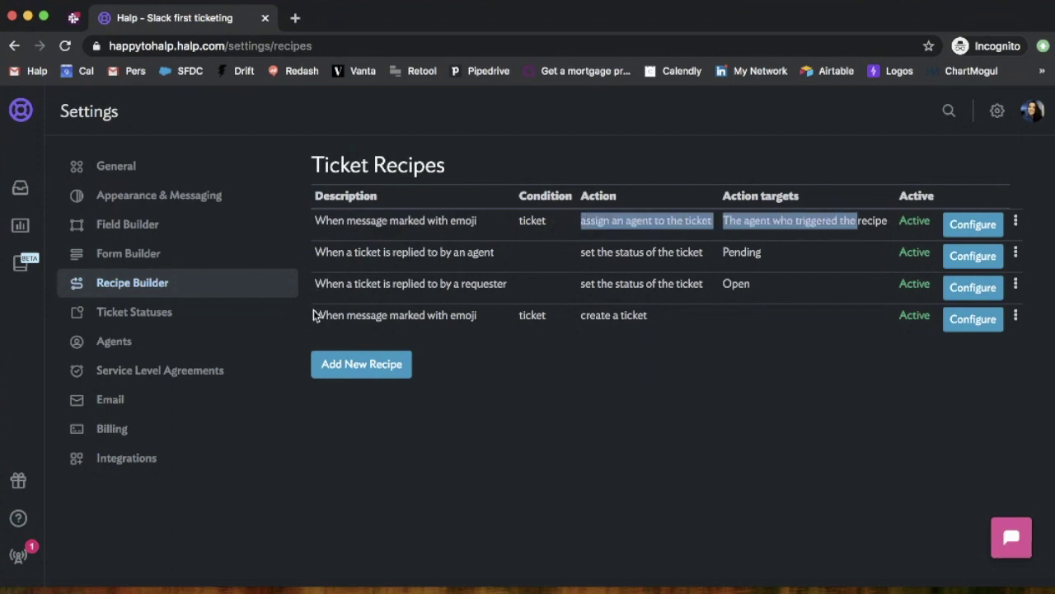
pyautogui.moveTo(314, 315); pyautogui.dragTo(485, 334)
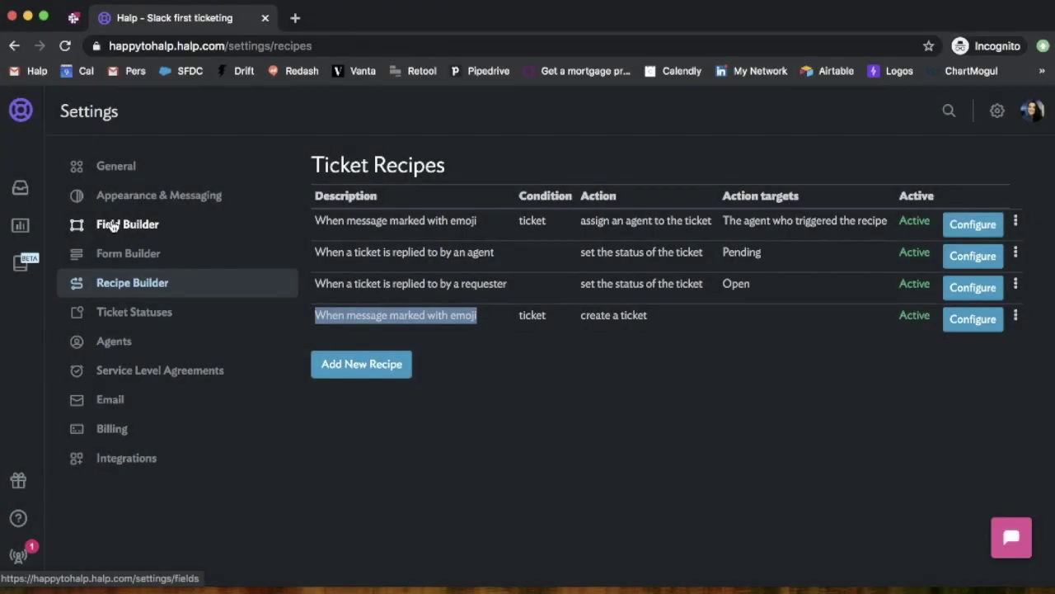
# Step: In the Field Builder, start a custom field named "IT Category" with the label "Category" and the Dropdown type
pyautogui.click(114, 226)
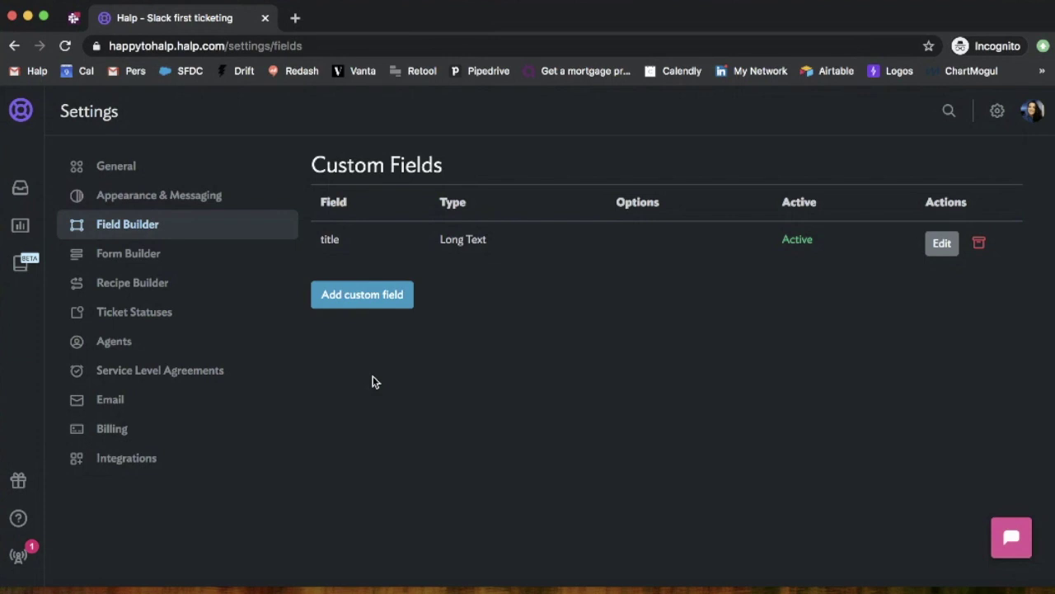
pyautogui.click(388, 306)
pyautogui.write('IT Category')
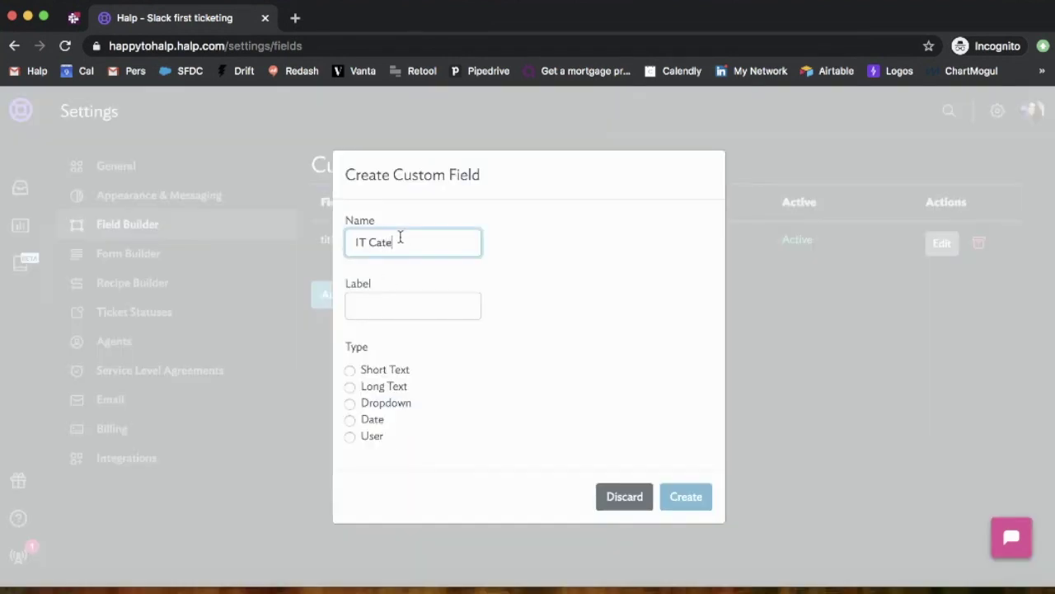
pyautogui.press('Tab')
pyautogui.write('Category')
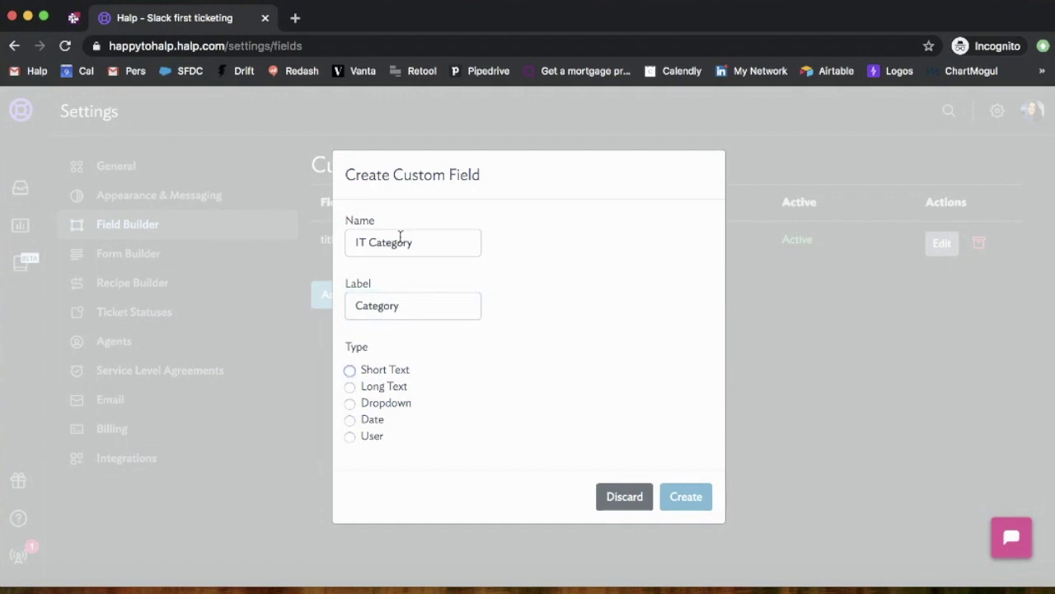
pyautogui.click(394, 403)
# Step: Add "Hardware" and "Software" as the dropdown's options and create the custom field
pyautogui.scroll(-2, 391, 429)
pyautogui.click(380, 498)
pyautogui.write('Hardware')
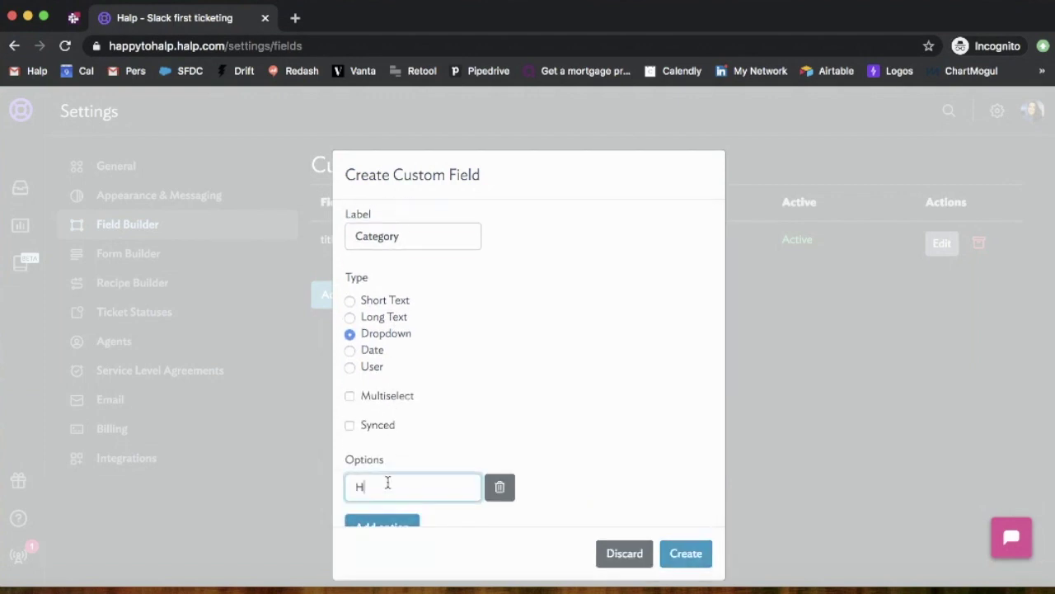
pyautogui.scroll(-1, 388, 470)
pyautogui.click(385, 499)
pyautogui.click(384, 493)
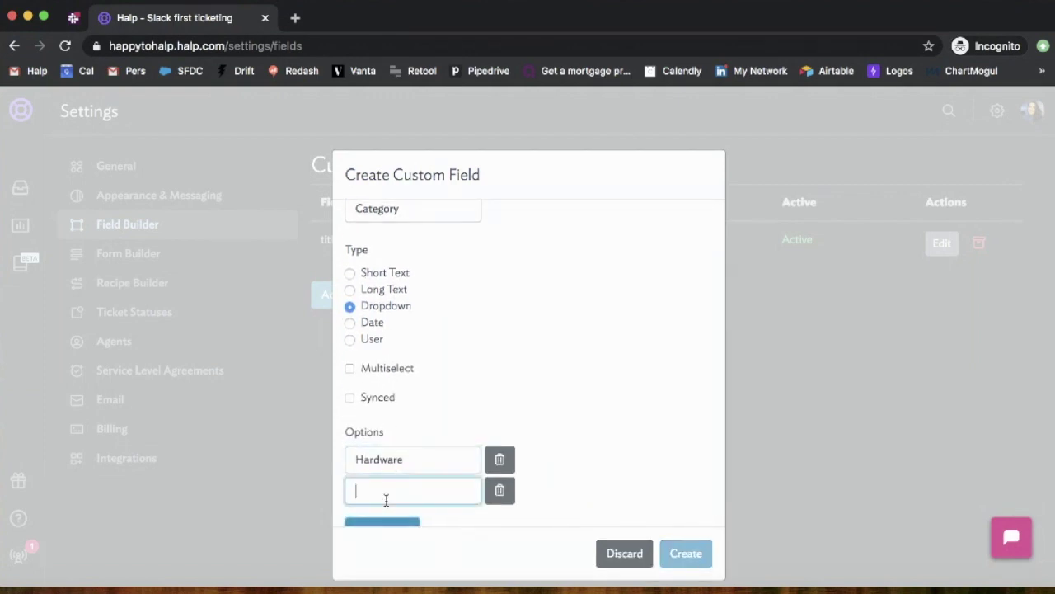
pyautogui.write('Software')
pyautogui.click(686, 553)
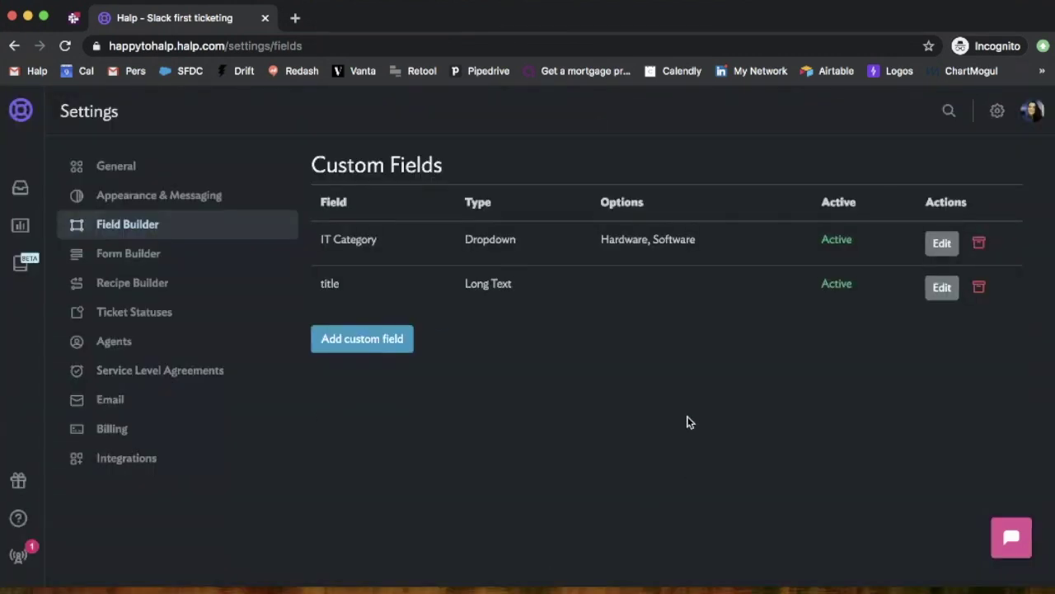
# Step: Return to the Recipe Builder to view the ticket recipes
pyautogui.click(210, 278)
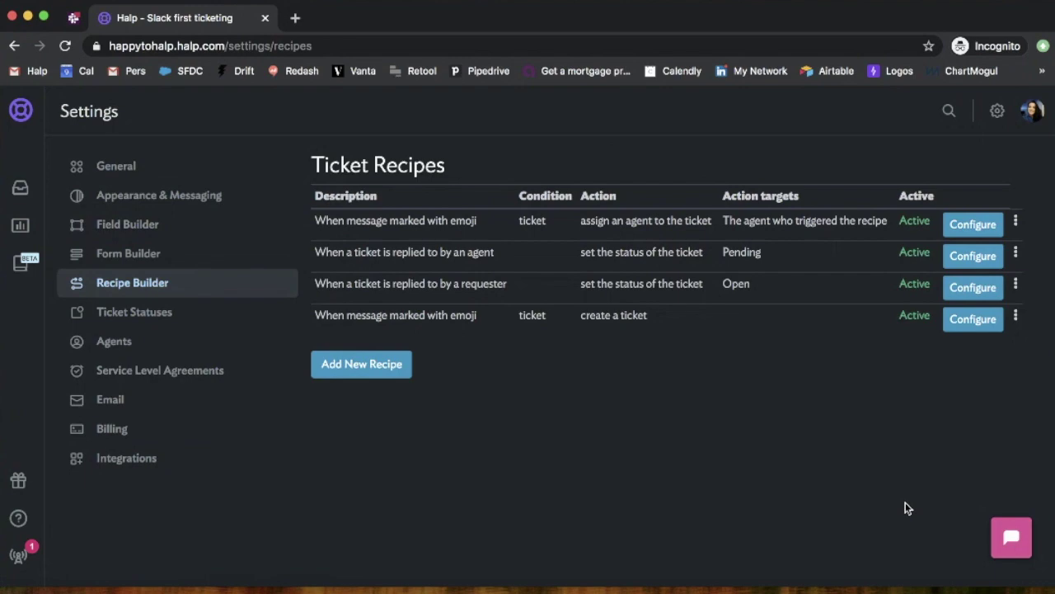